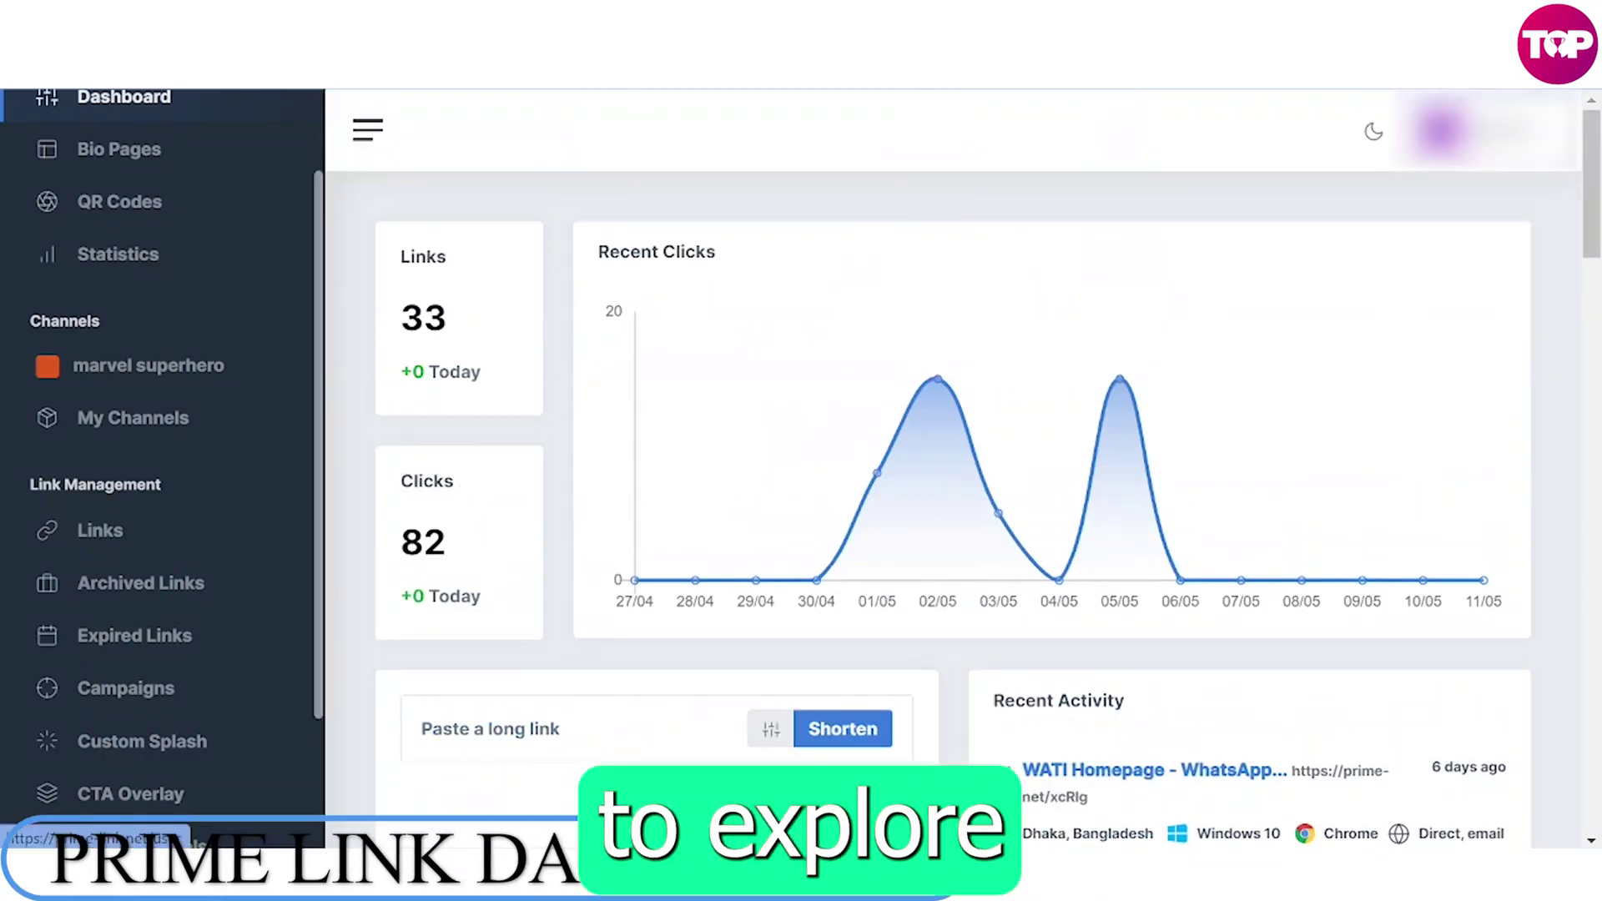
Reload the dashboard and highlight the Links total (34) and Clicks total (82).
key("F5")
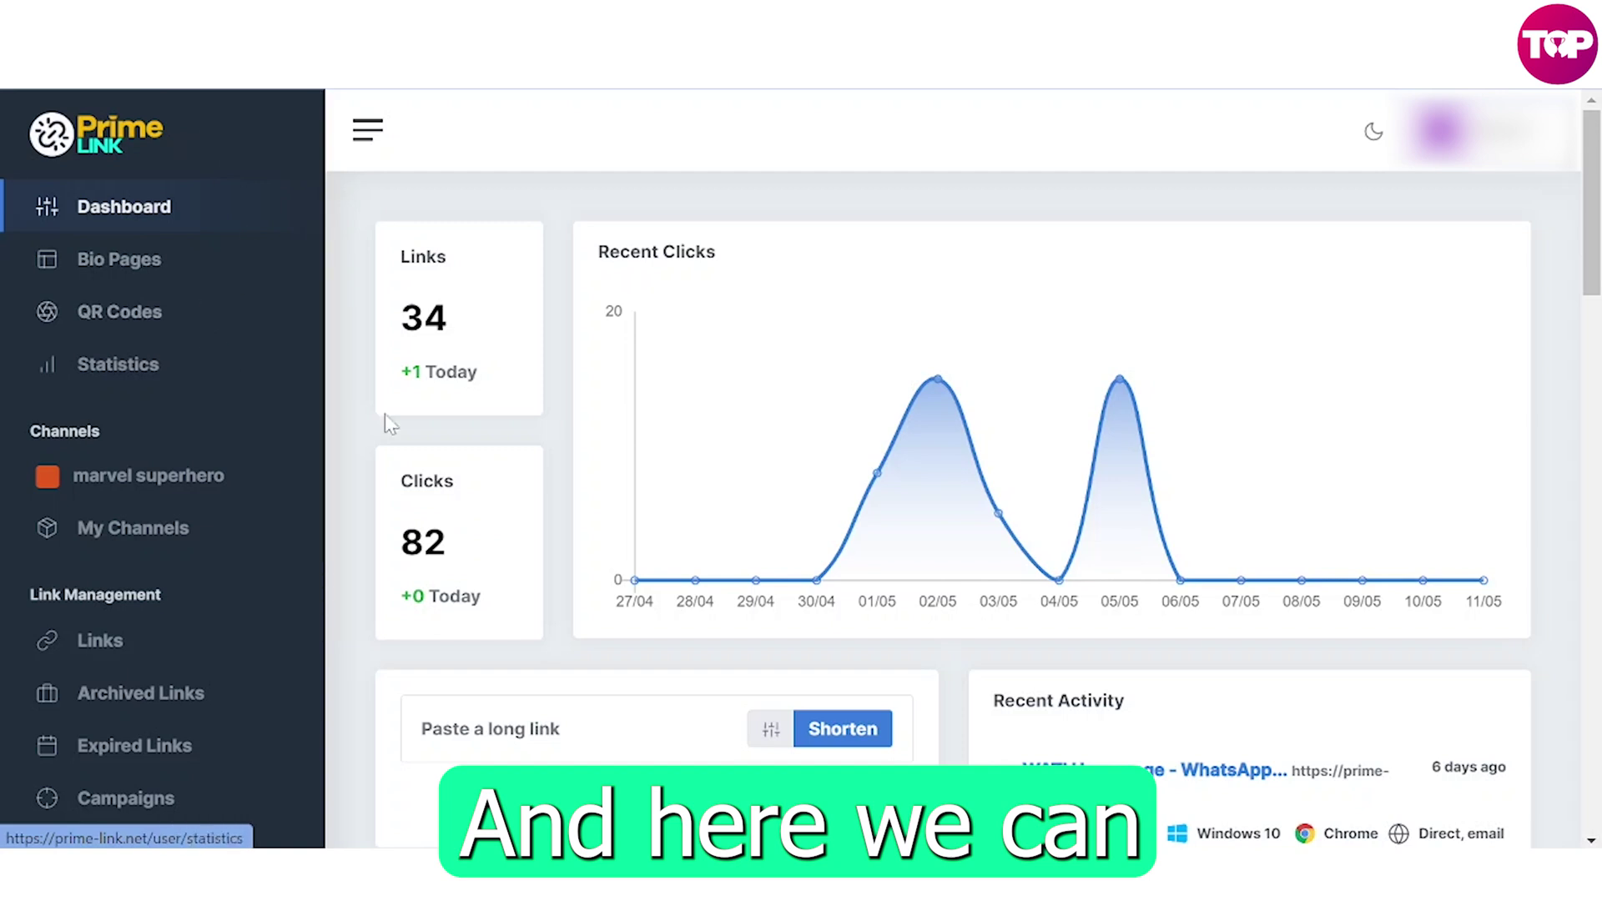
double_click(465, 328)
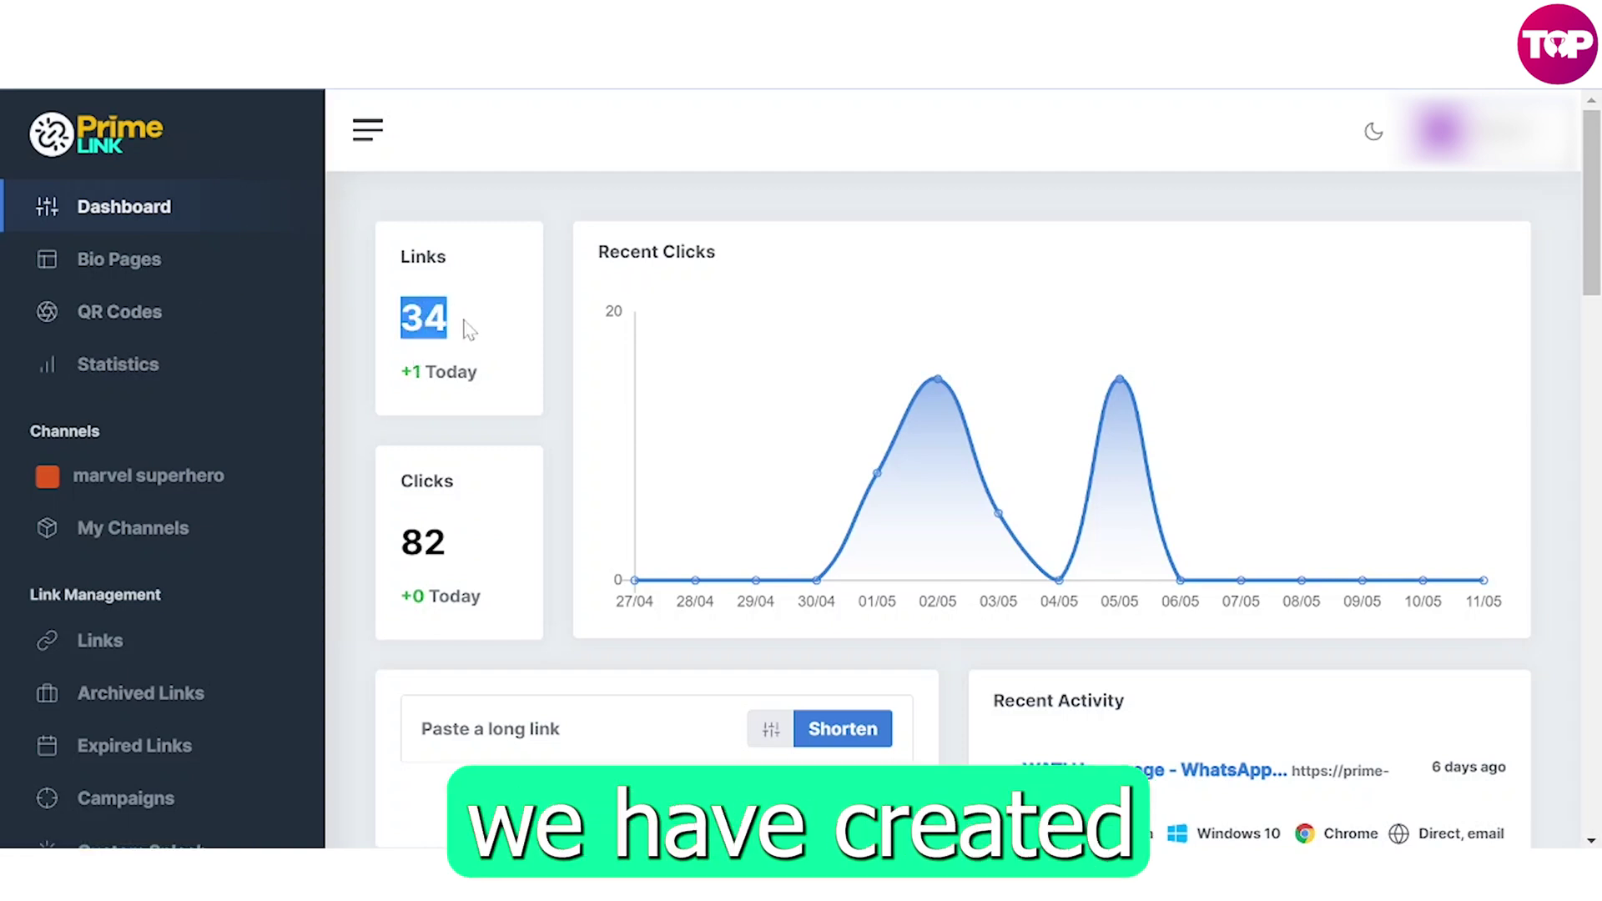
left_click(465, 327)
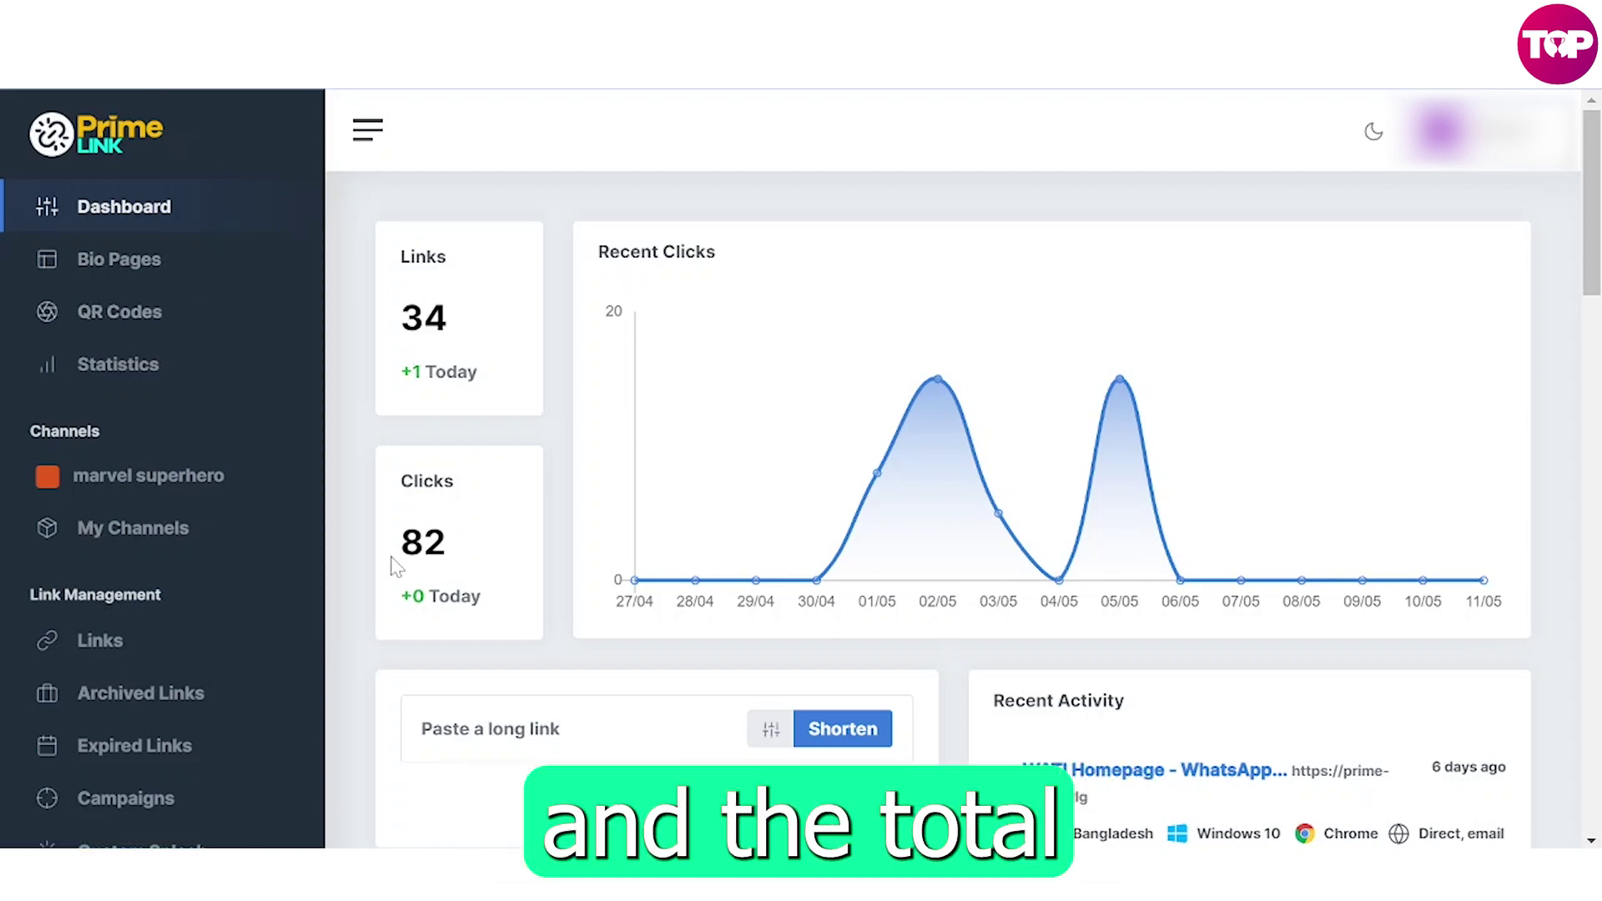
double_click(460, 566)
left_click(468, 524)
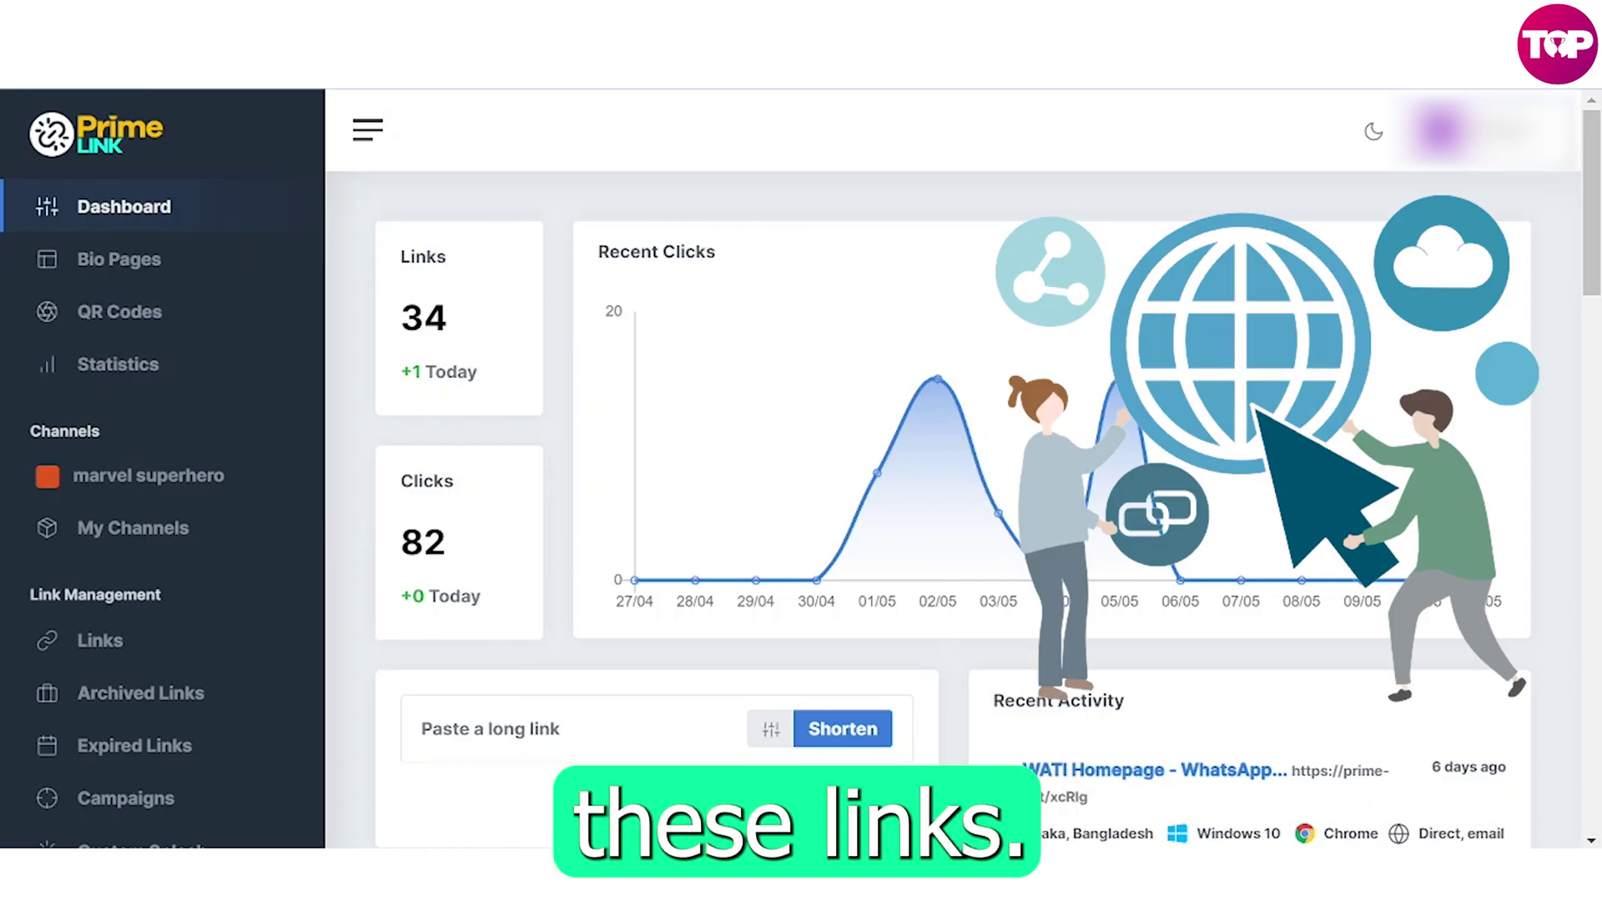
scroll(623, 509, "down", 1)
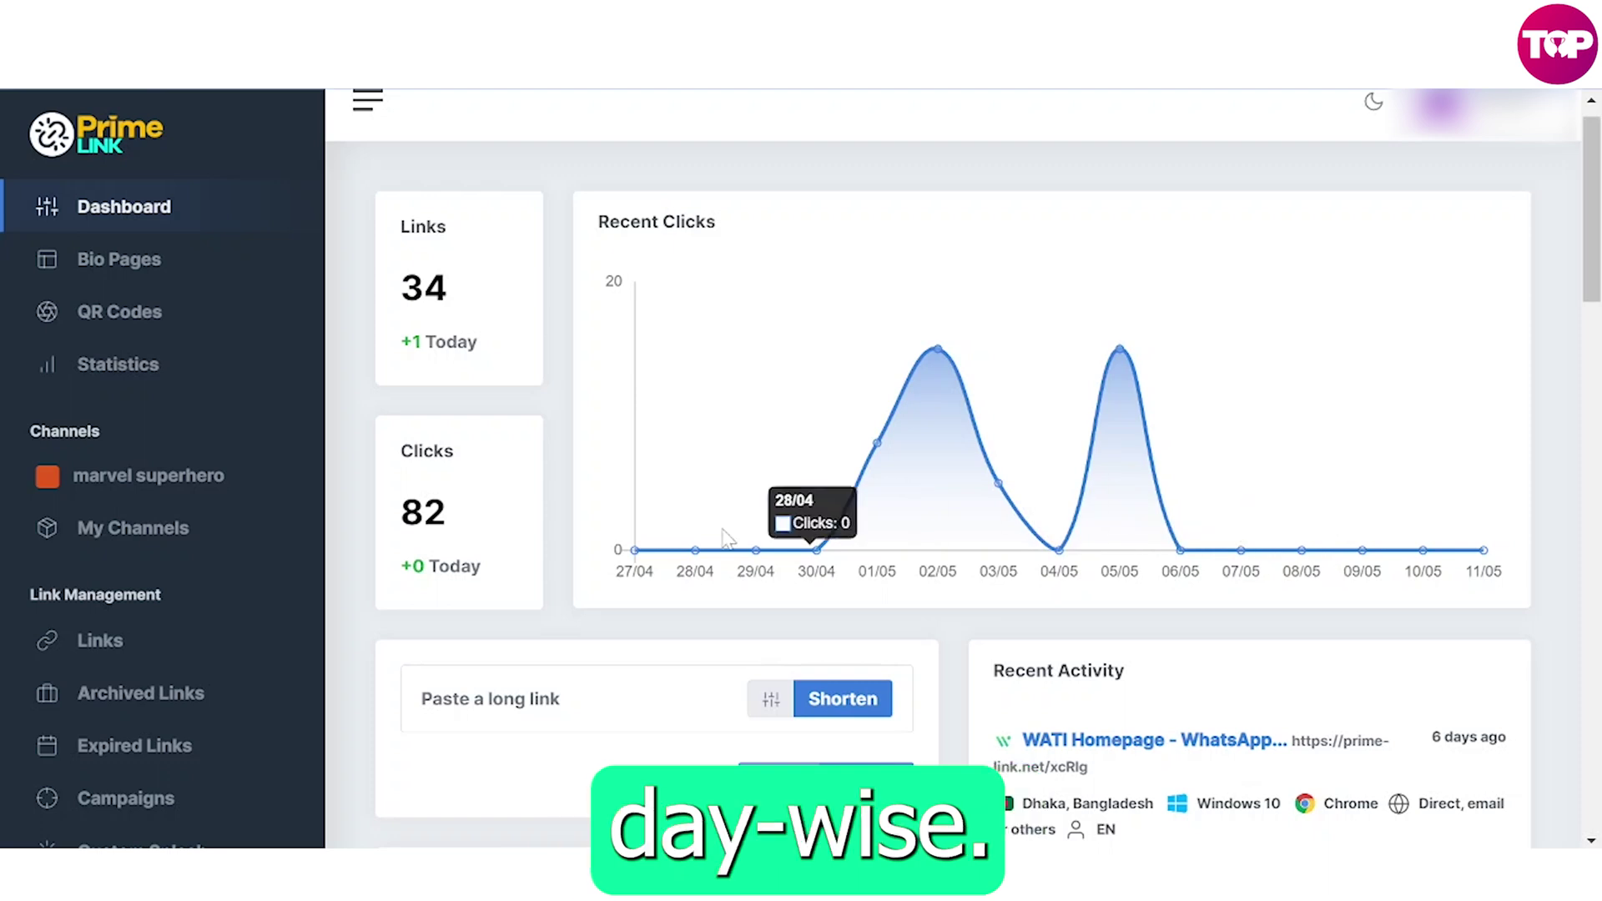
scroll(728, 539, "down", 1)
scroll(728, 540, "down", 3)
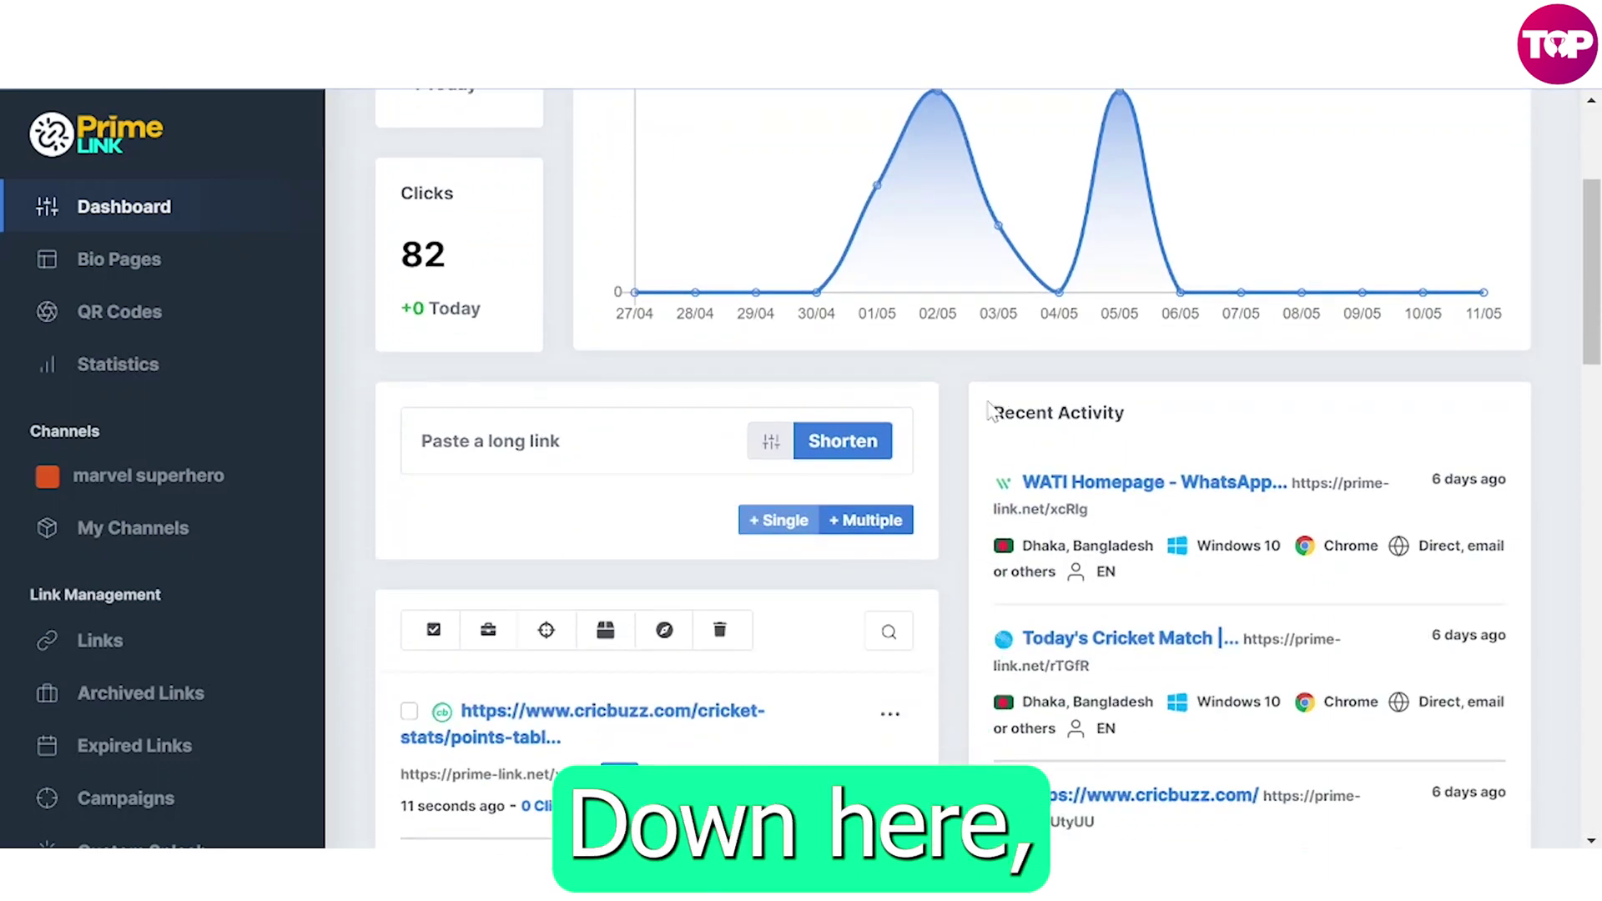
left_click_drag(991, 413, 1129, 436)
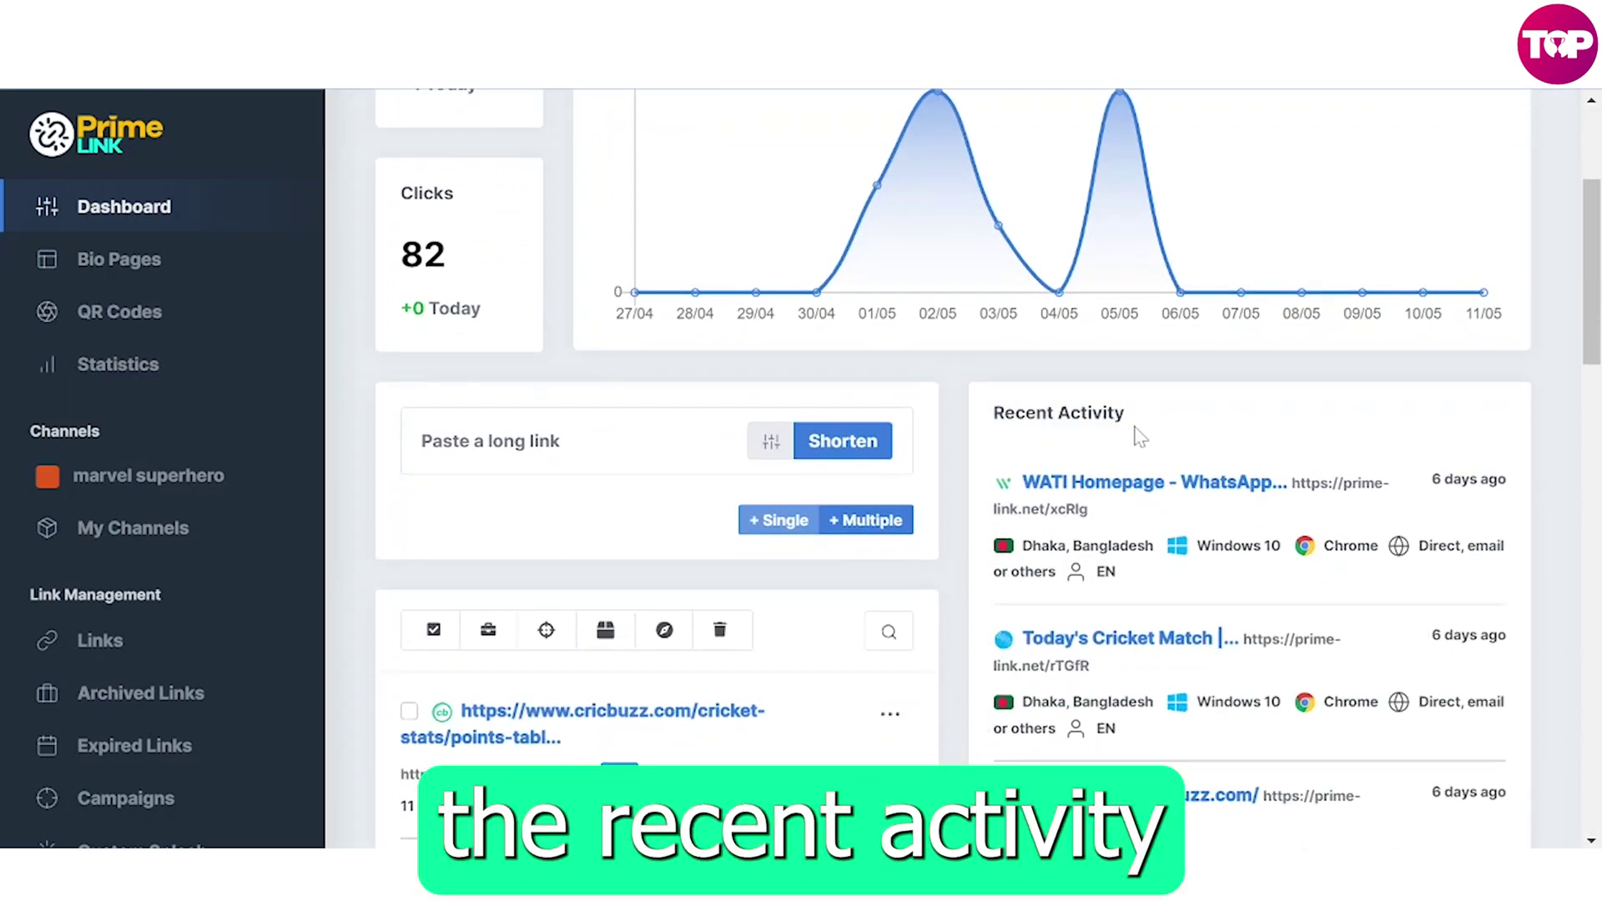
scroll(1137, 434, "down", 1)
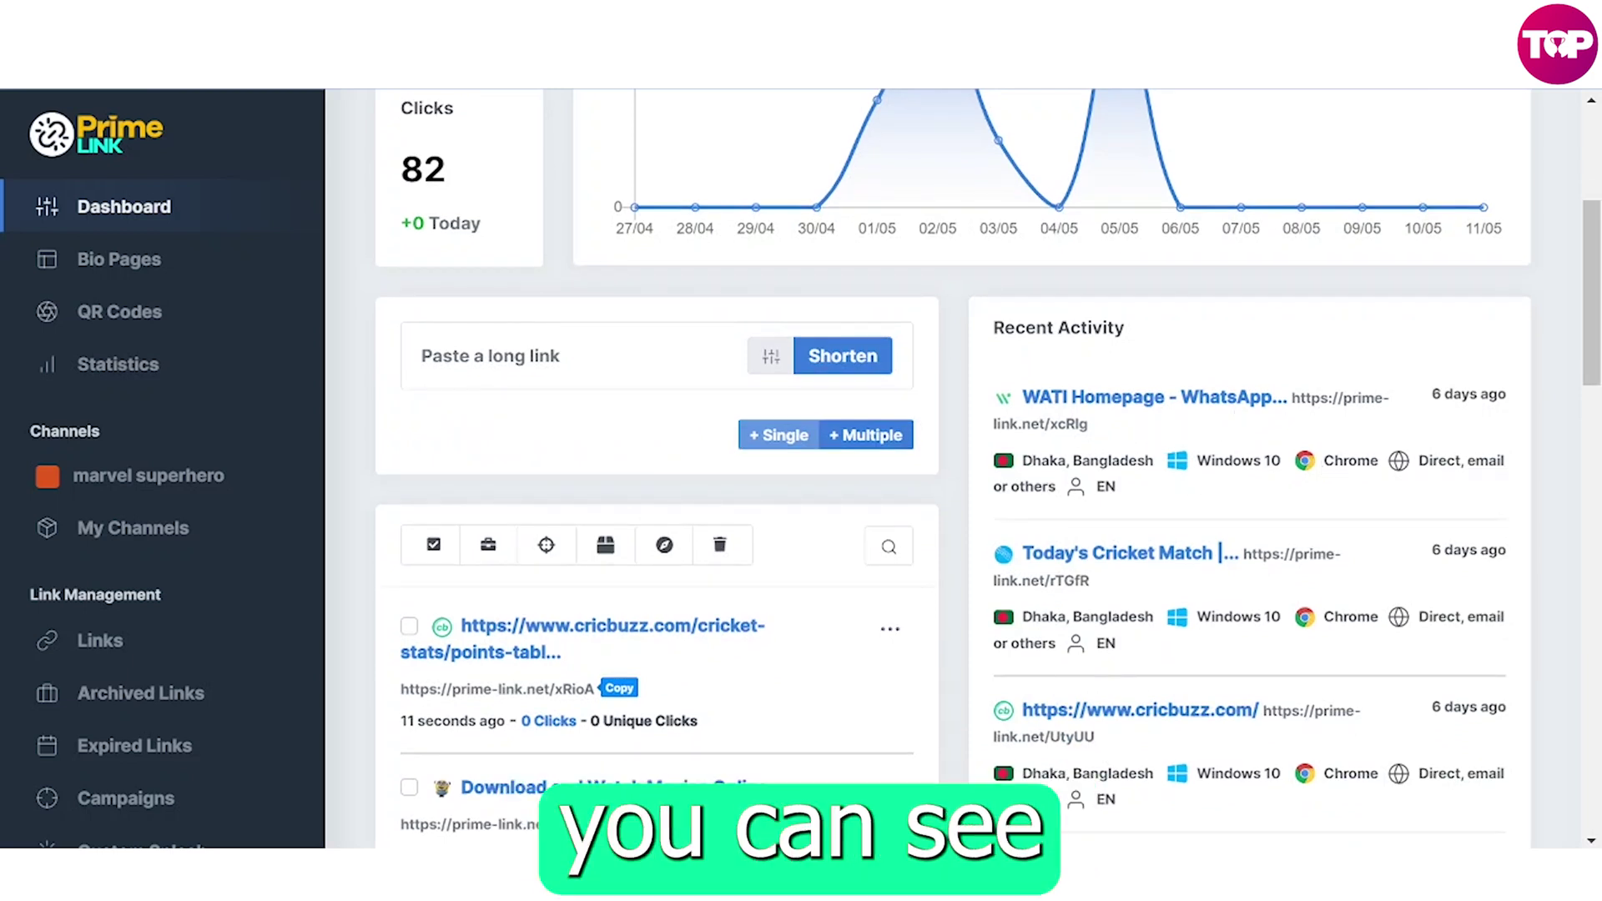
scroll(1130, 501, "down", 3)
scroll(1126, 505, "down", 2)
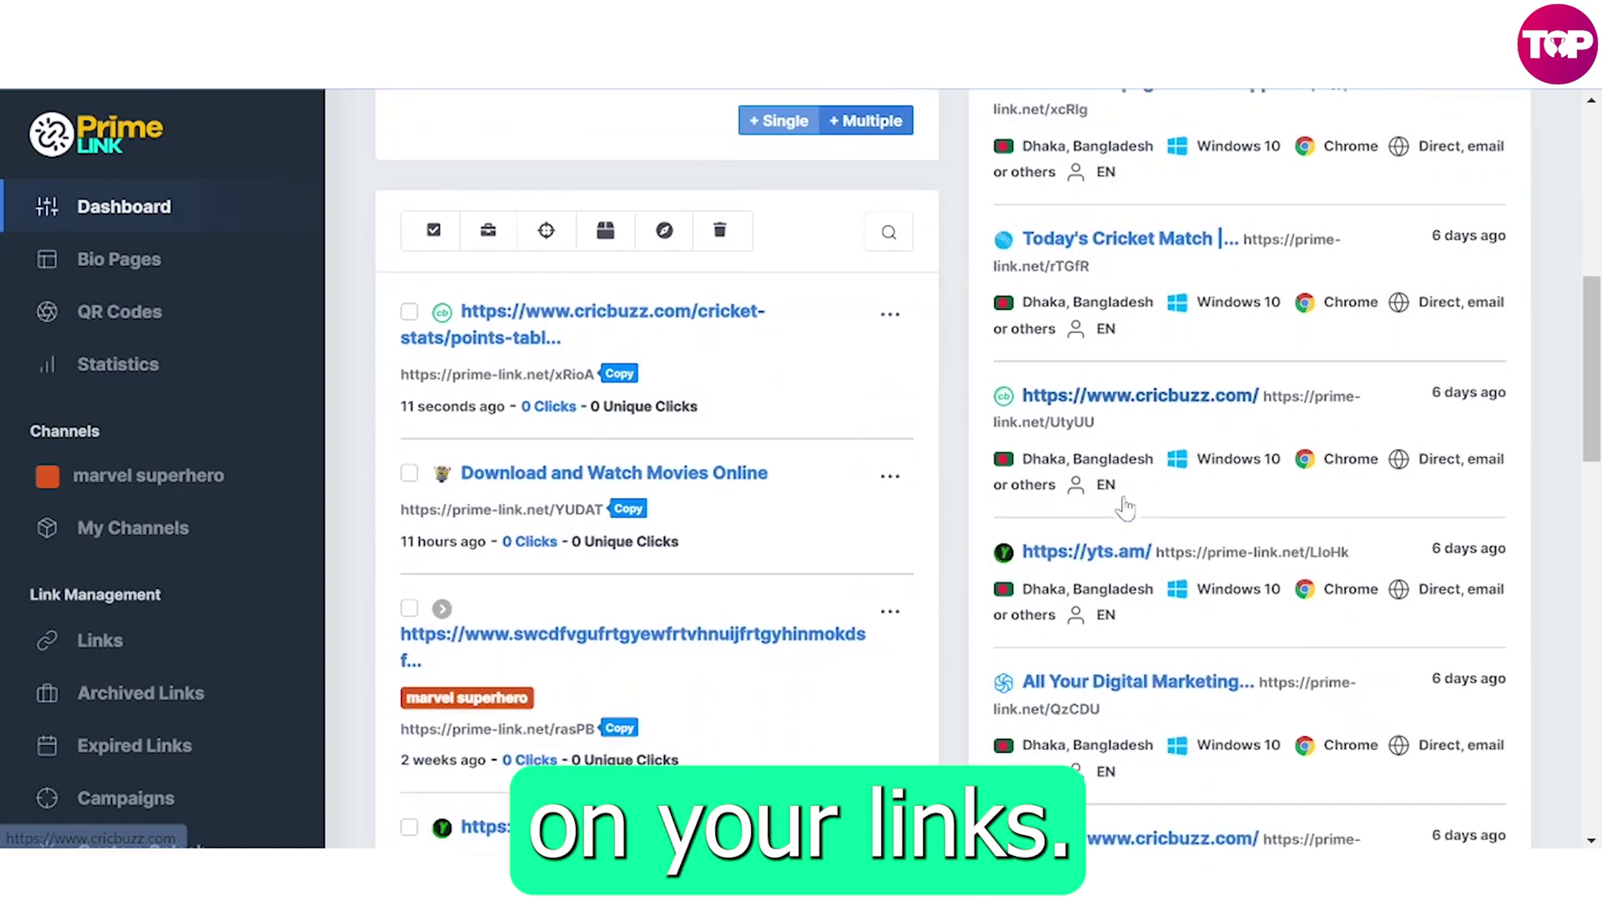
scroll(1126, 506, "down", 2)
scroll(1125, 506, "down", 2)
scroll(1125, 507, "down", 2)
scroll(1124, 506, "down", 2)
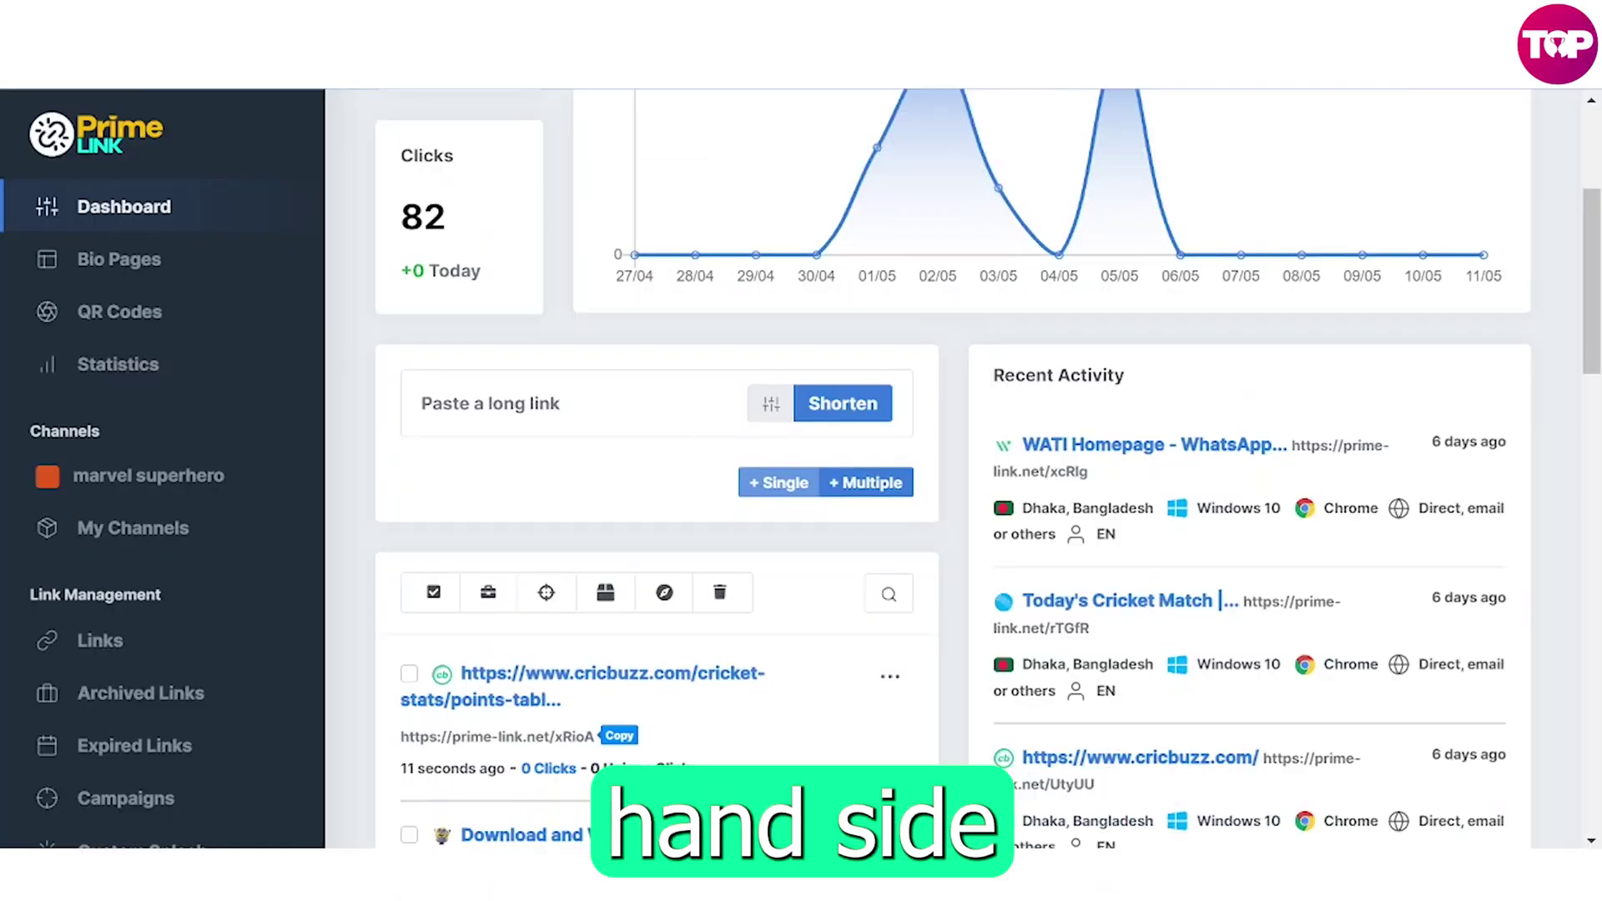
Expand and collapse the advanced short-link options, then switch to multiple-URL mode.
left_click(769, 406)
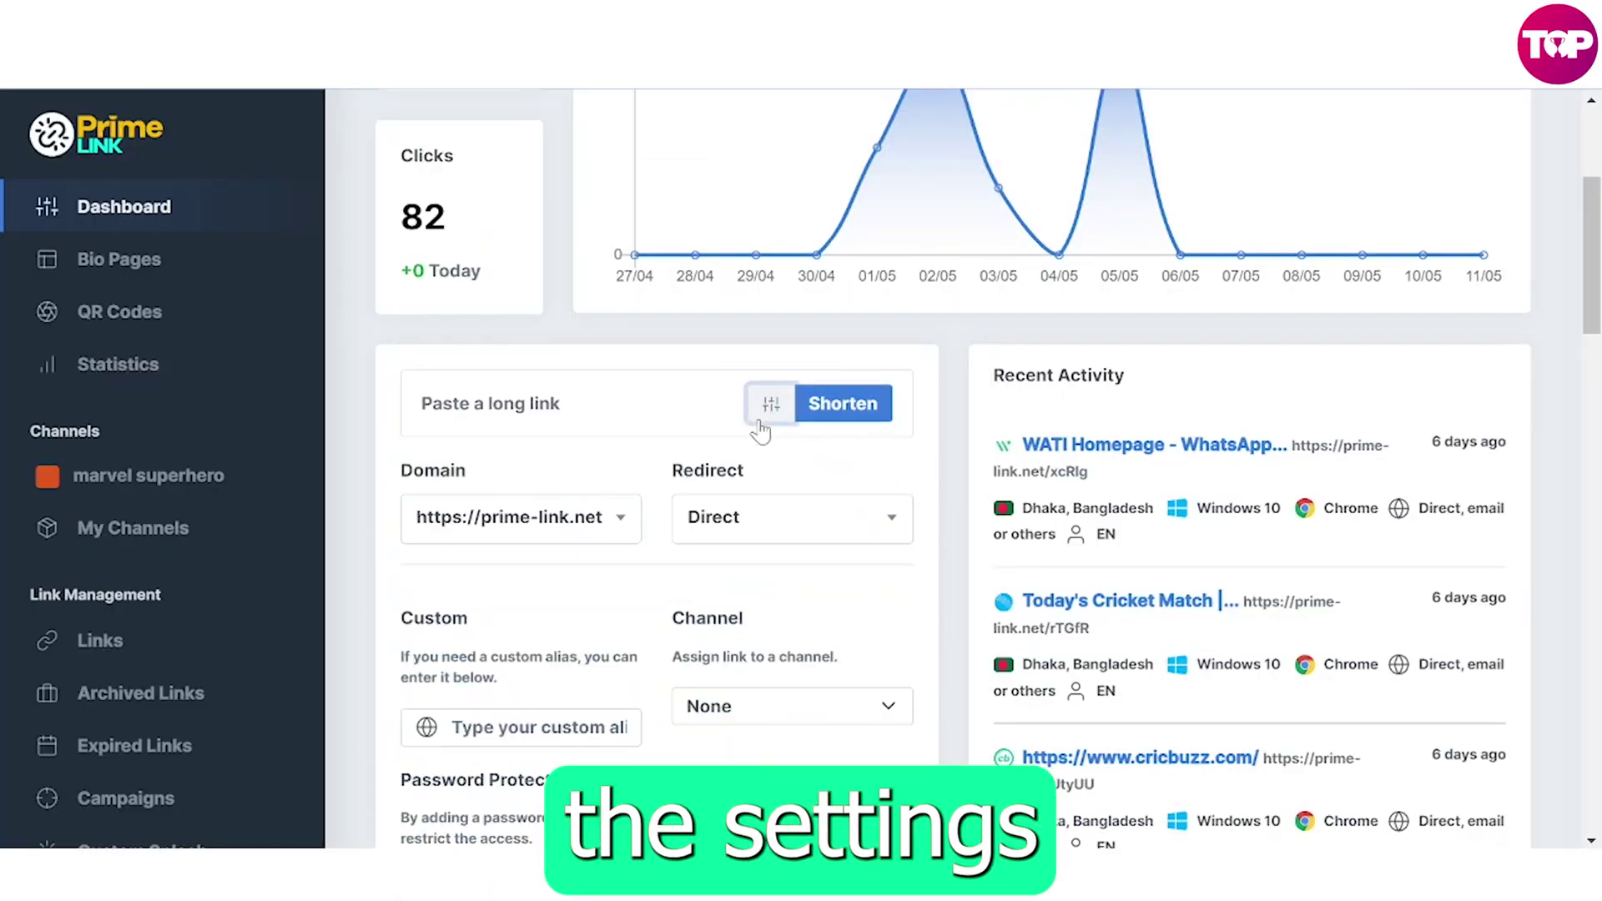
scroll(632, 497, "down", 1)
scroll(632, 501, "down", 1)
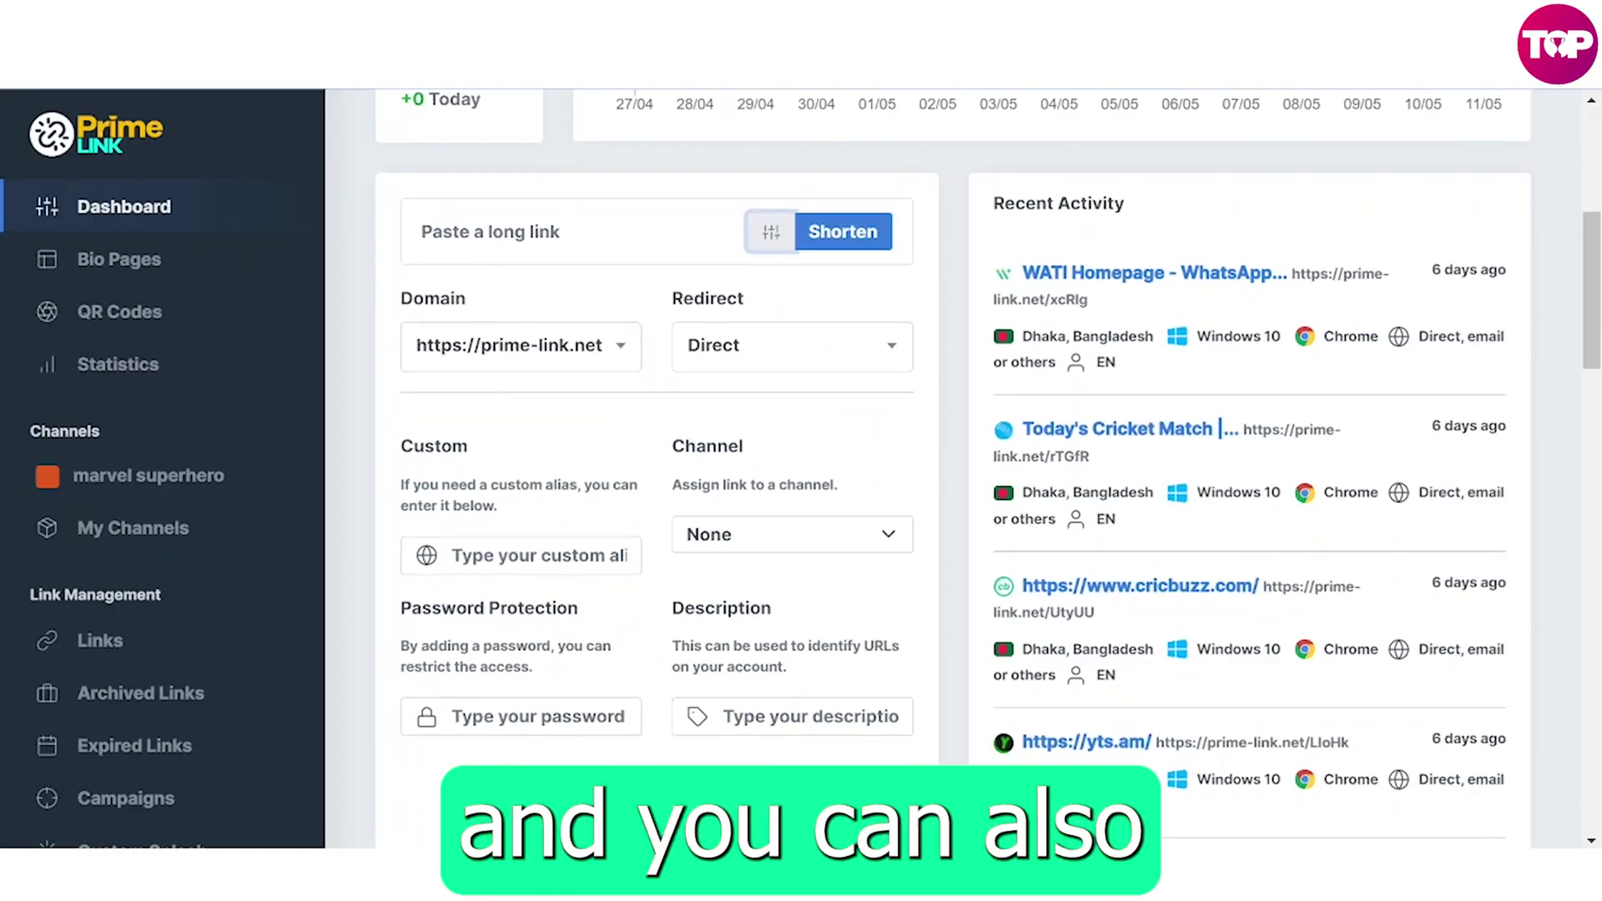
scroll(678, 601, "down", 1)
scroll(752, 626, "down", 1)
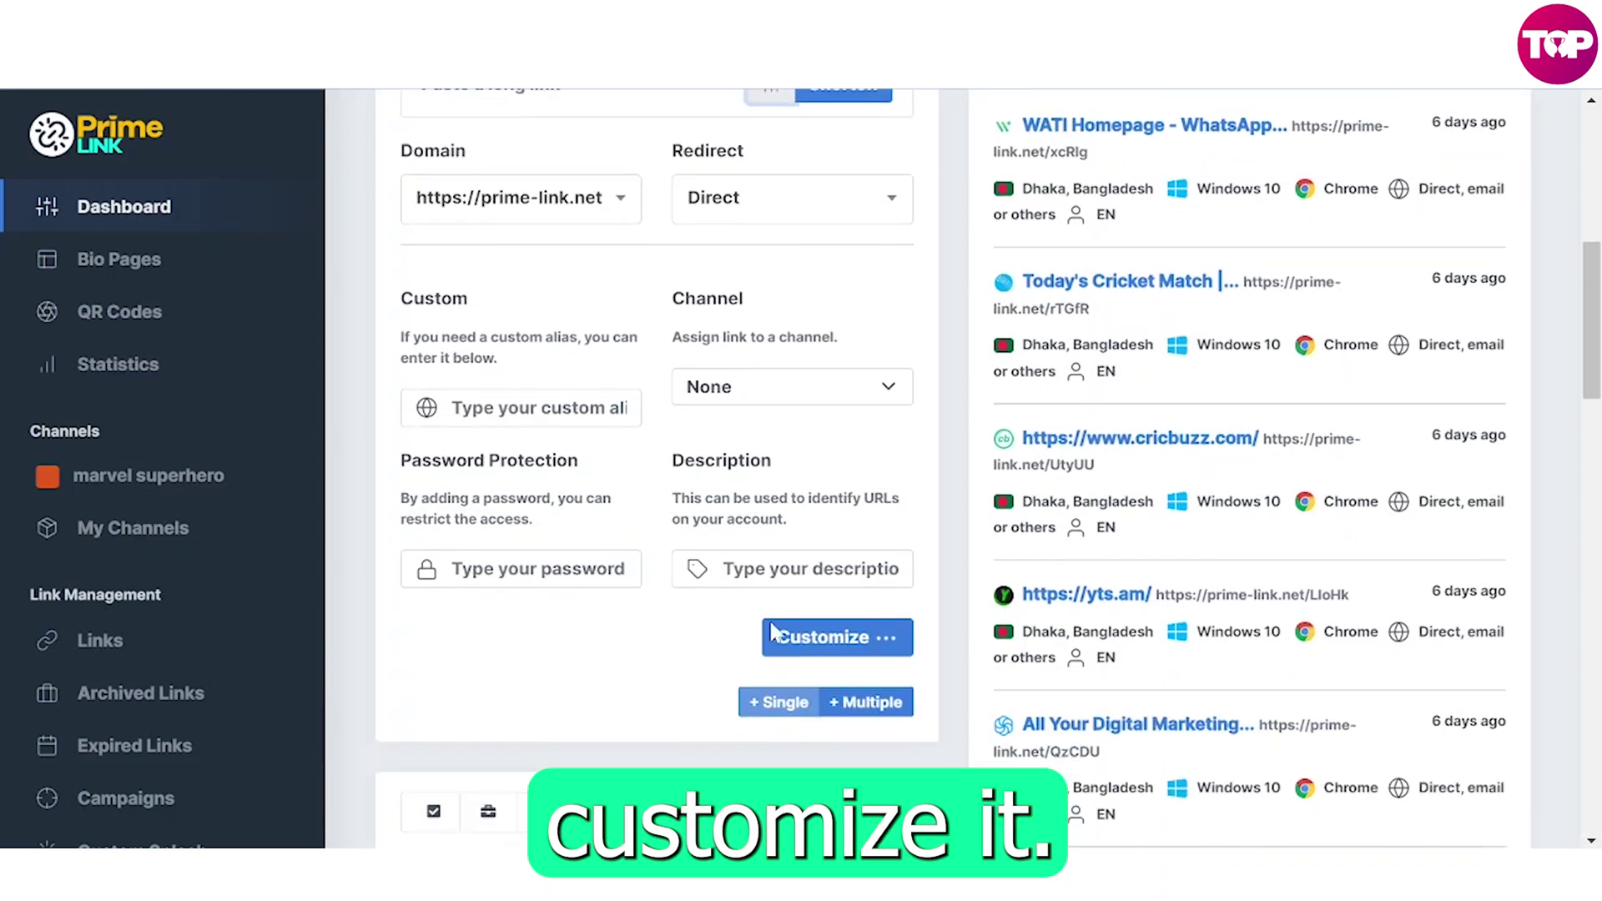
left_click(836, 637)
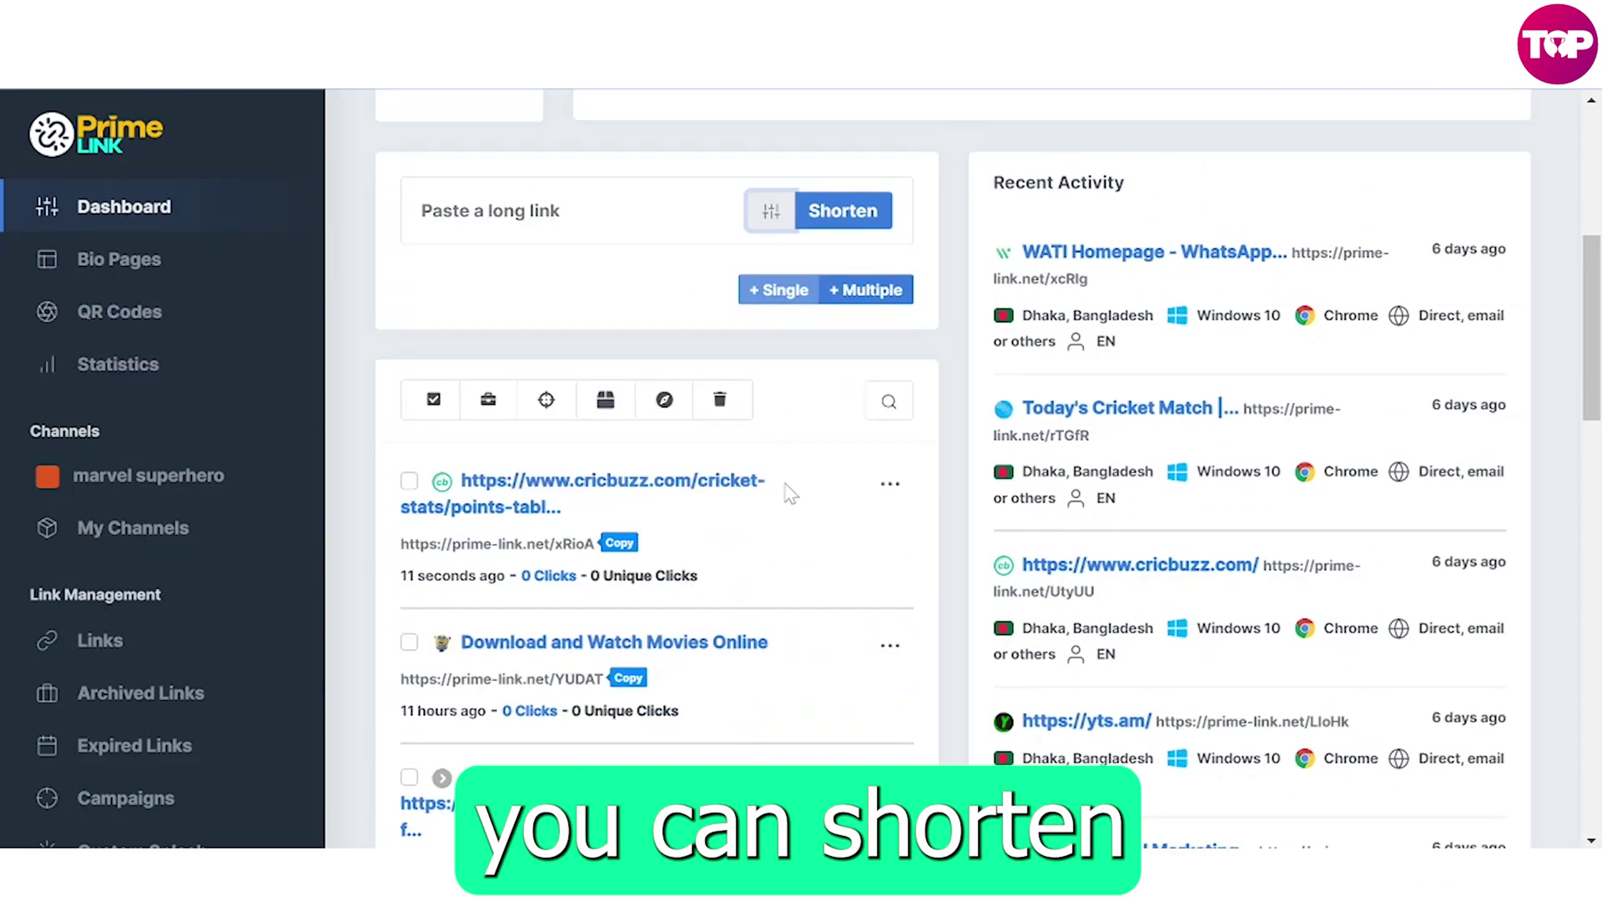
left_click(866, 291)
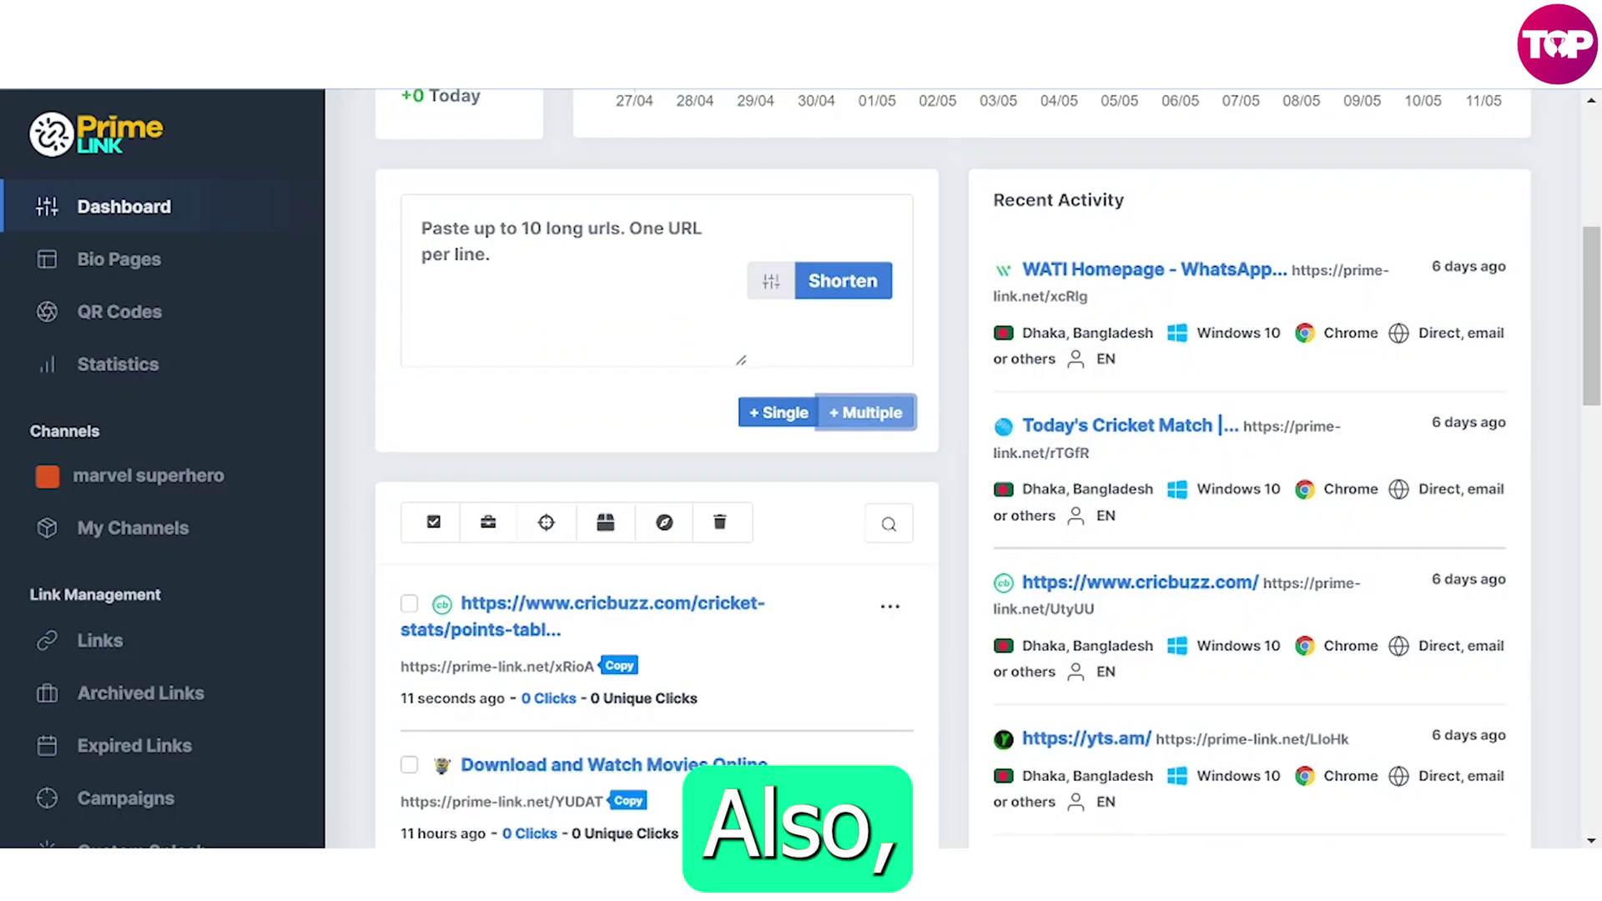
scroll(670, 404, "down", 1)
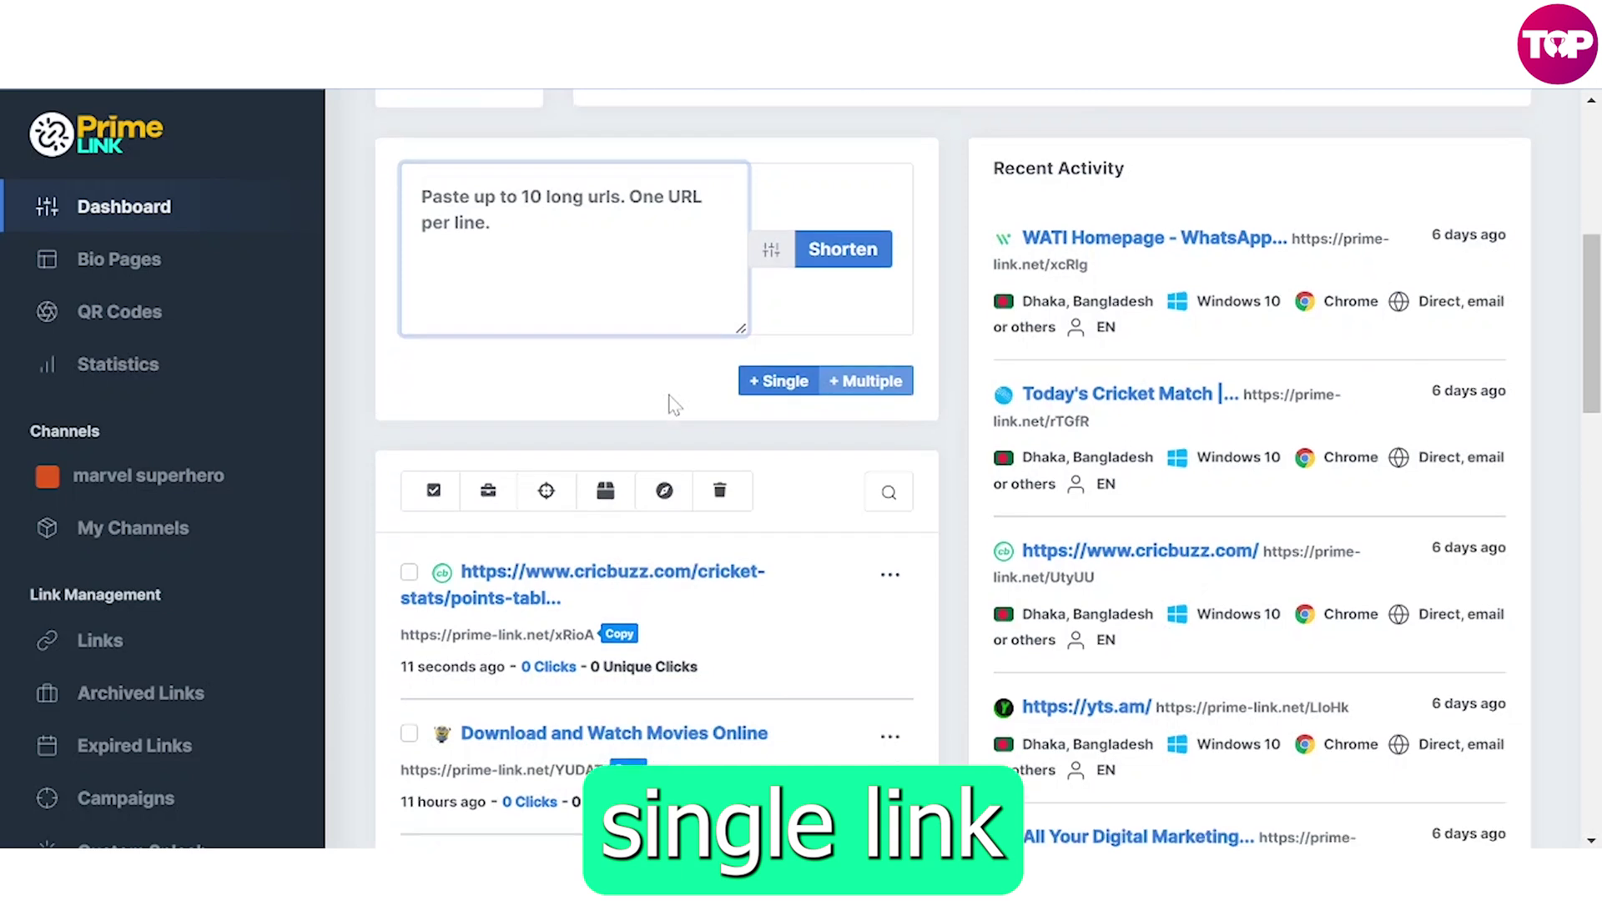
Switch the shortener back to single-link mode and open the third link's options menu.
left_click(786, 376)
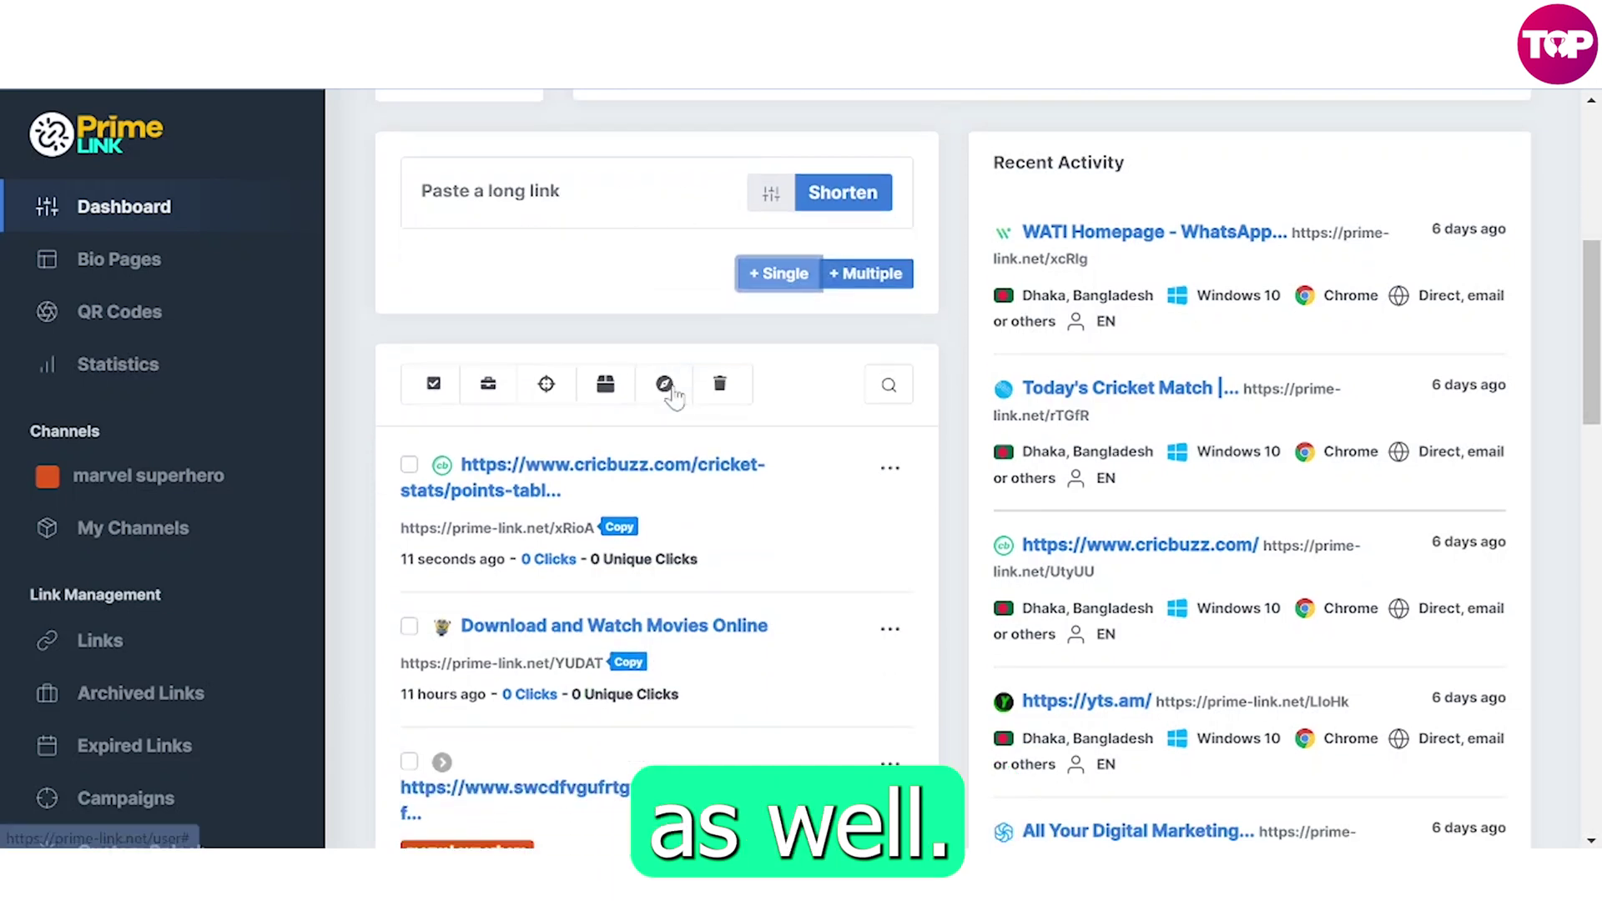
scroll(665, 393, "down", 1)
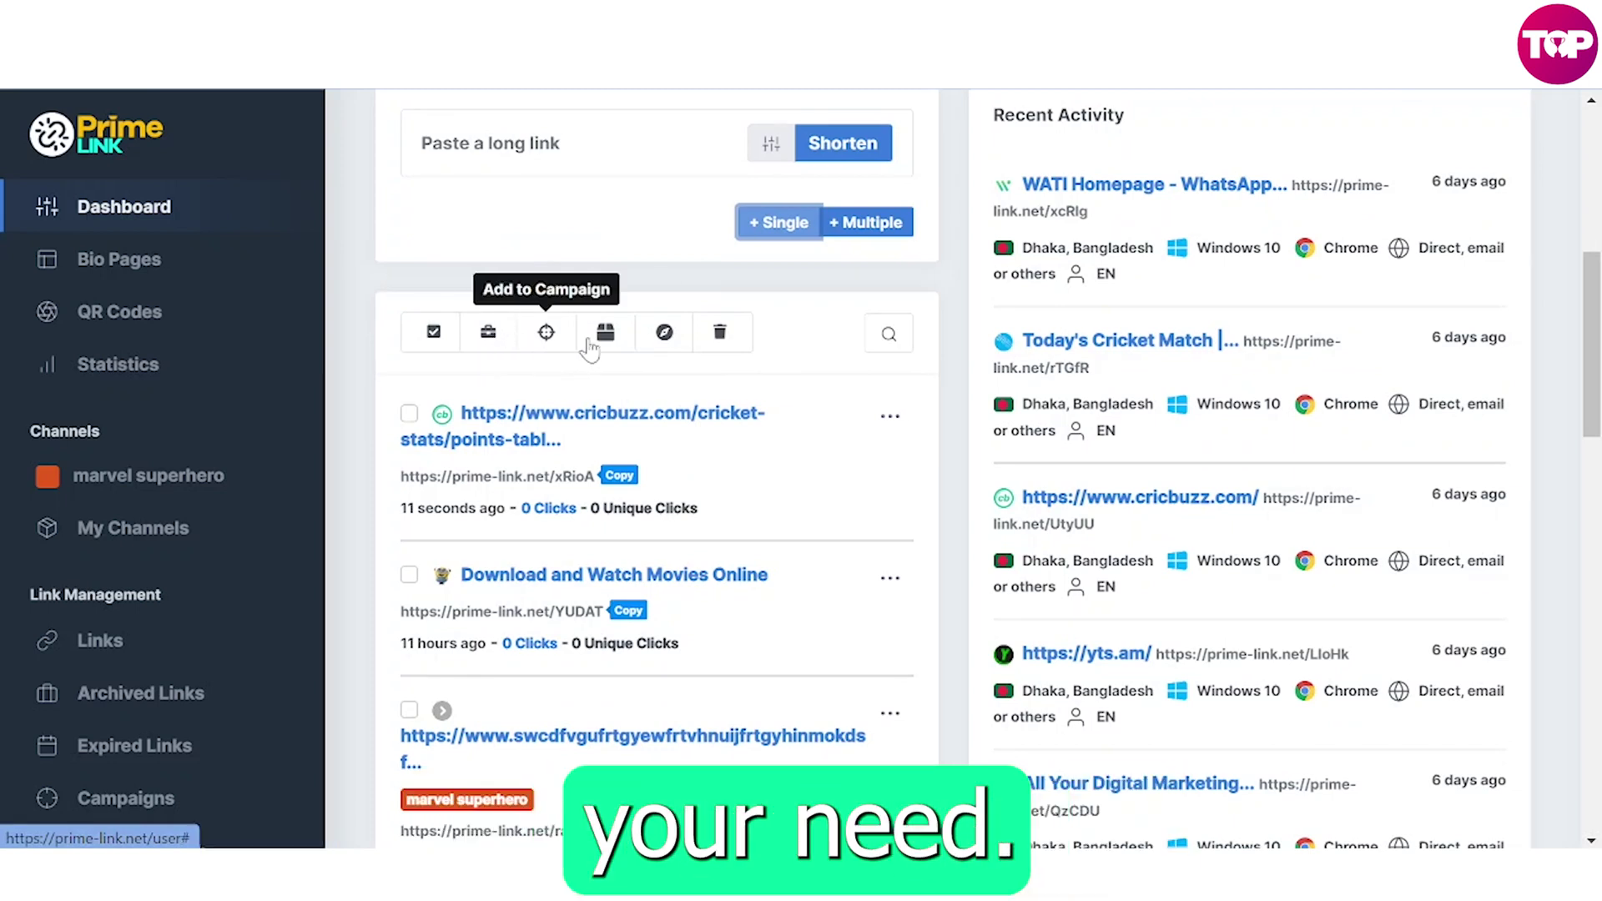
scroll(815, 454, "down", 3)
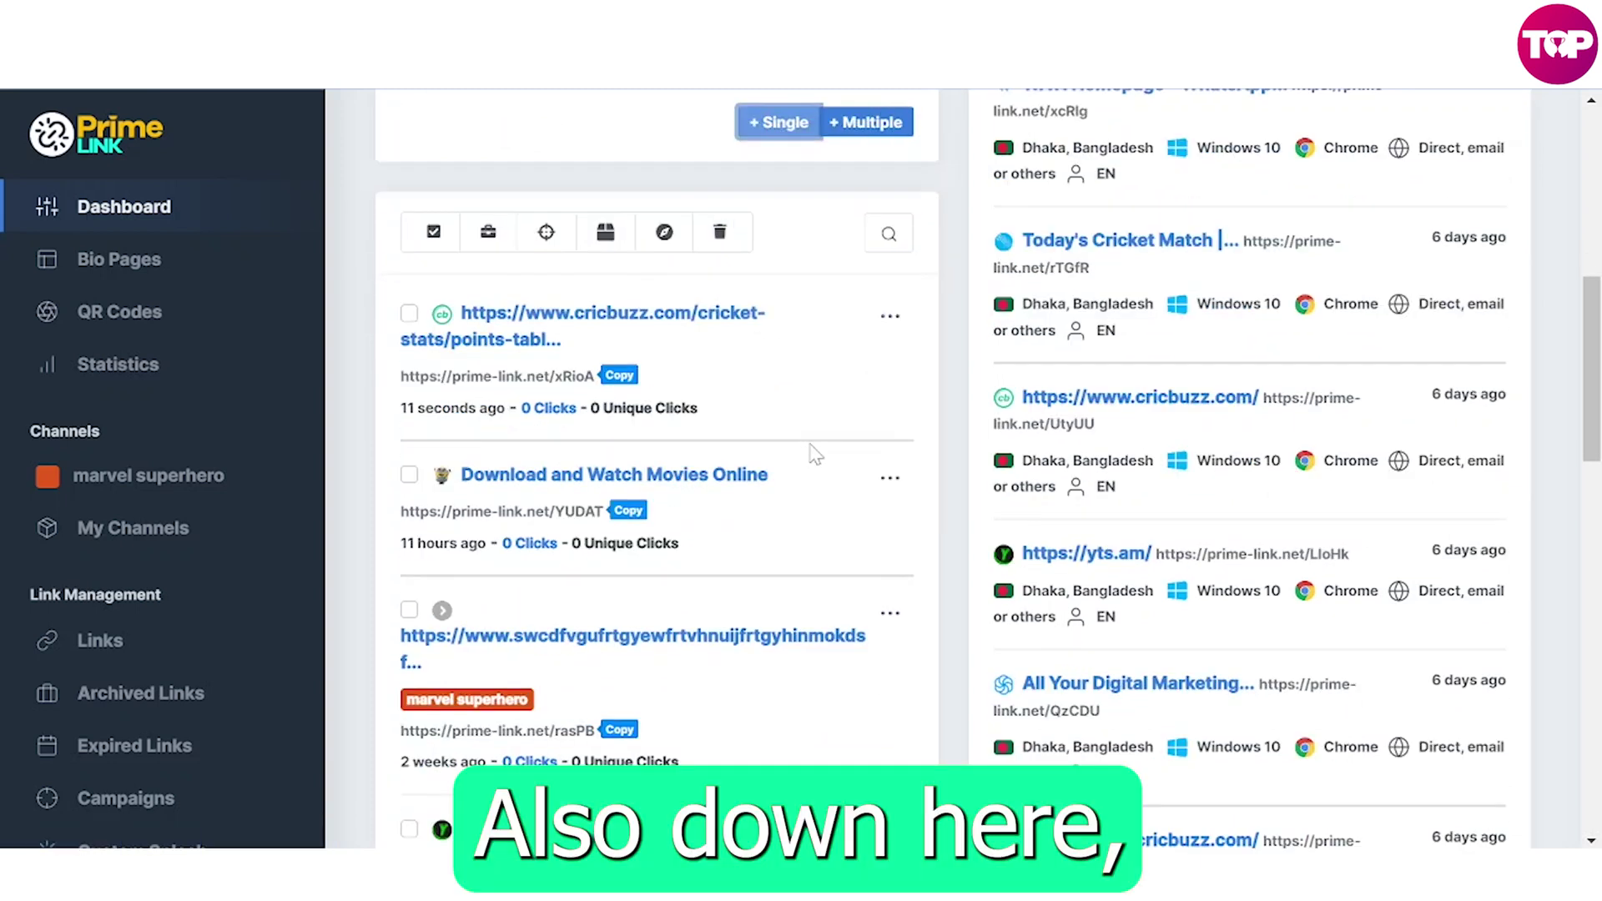
left_click(890, 553)
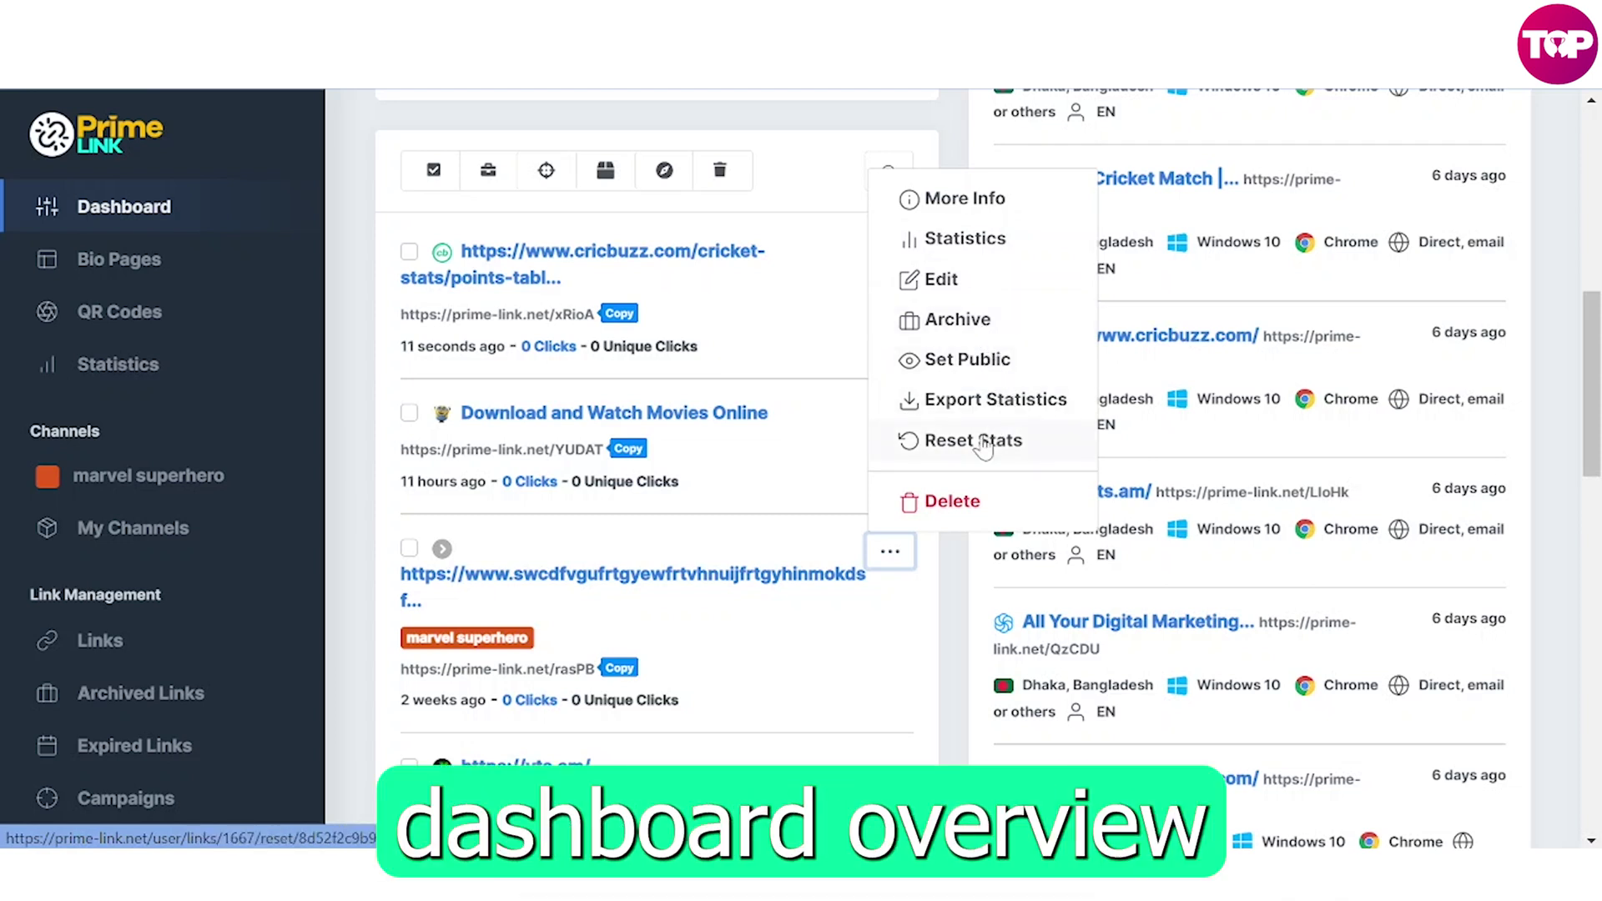
left_click(842, 519)
scroll(842, 515, "down", 2)
scroll(838, 513, "down", 2)
scroll(839, 513, "down", 2)
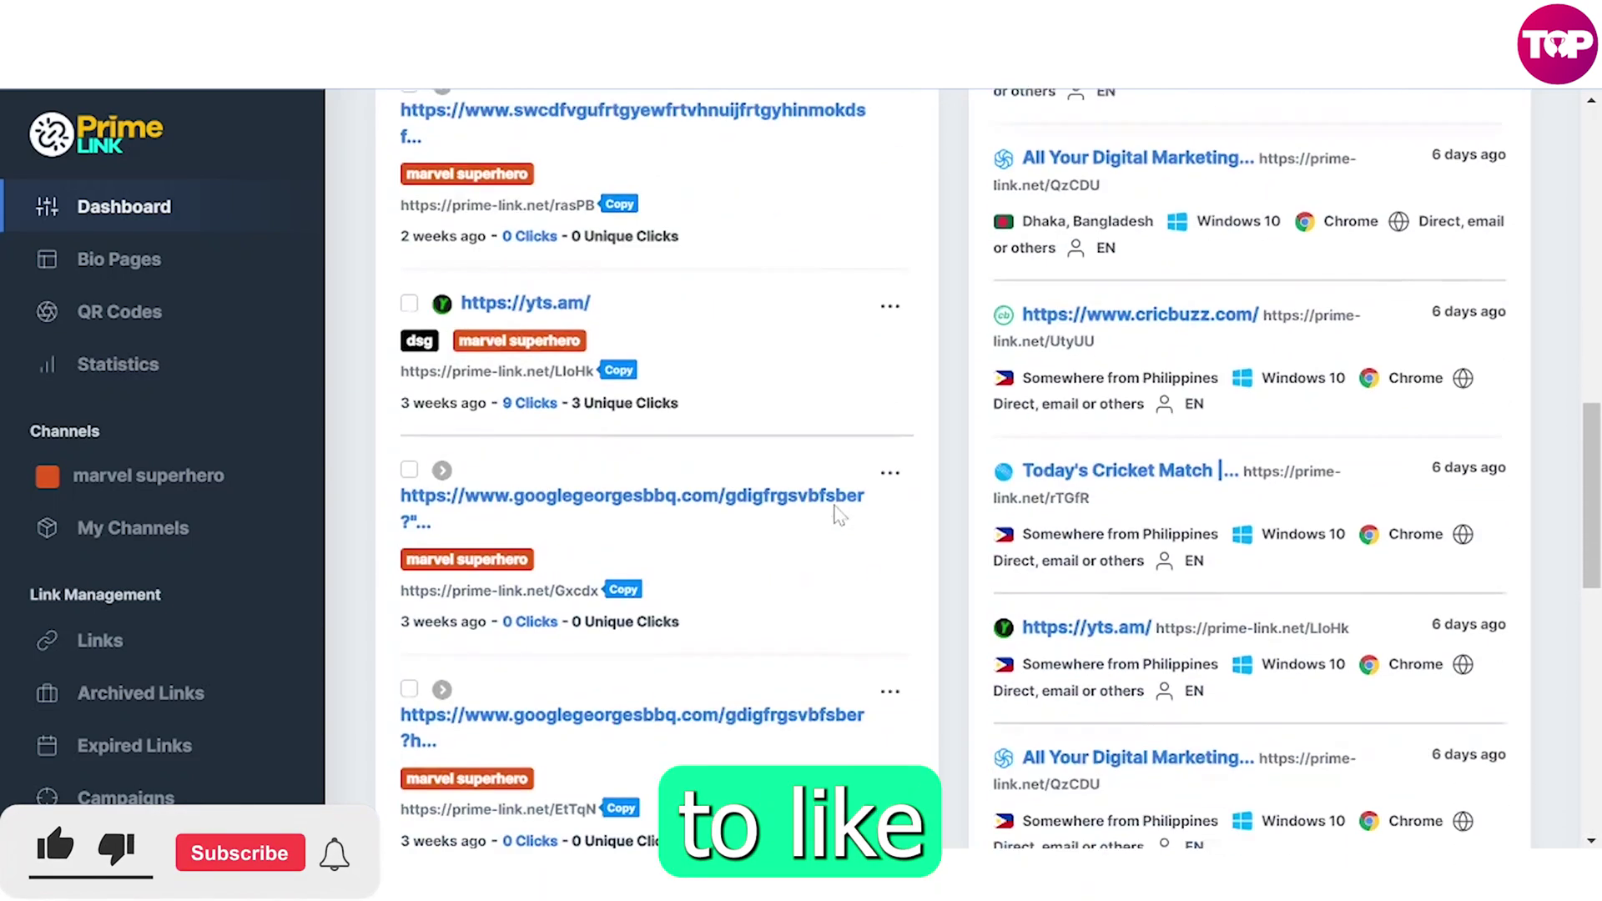
scroll(839, 513, "up", 5)
scroll(839, 514, "up", 5)
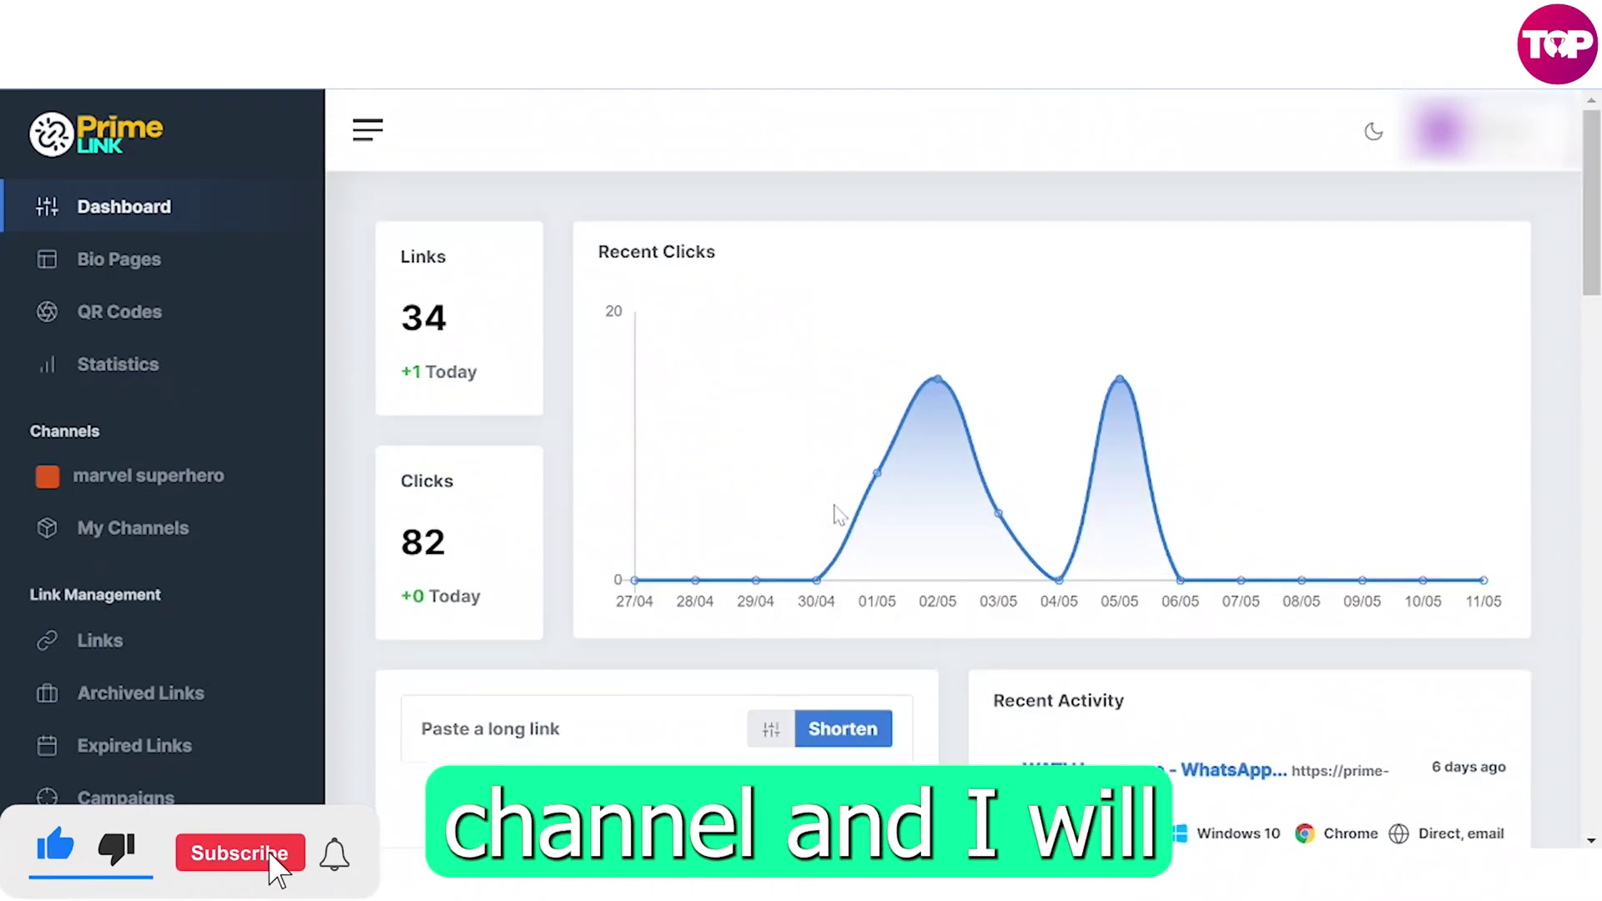